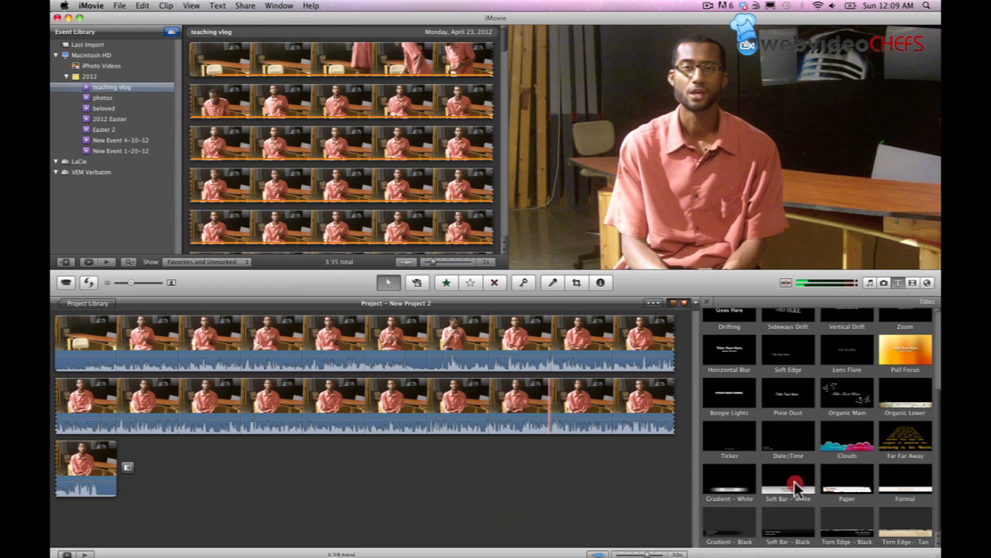
Try the Soft Bar - White title across the whole project and delete it.
drag(796, 486, 423, 354)
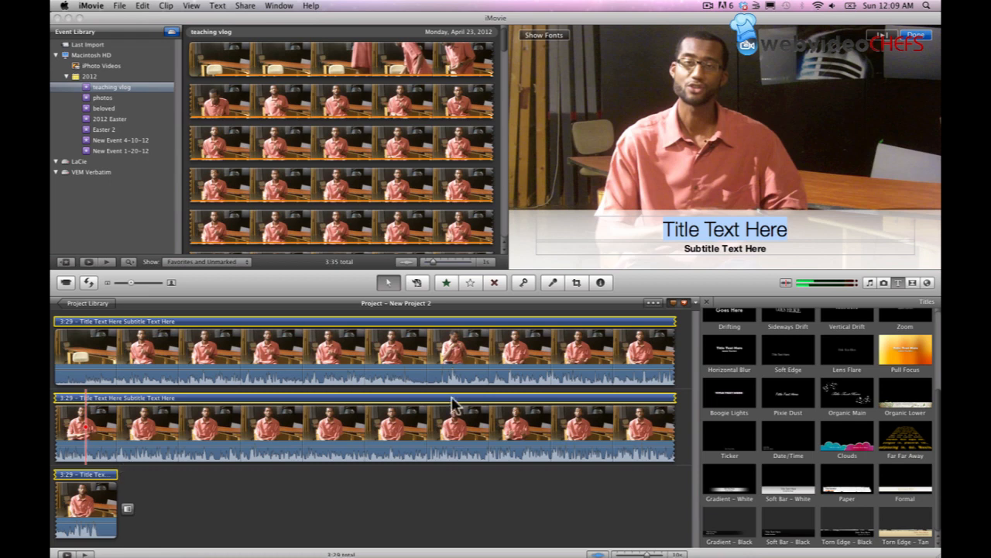
click(468, 322)
key(super+c)
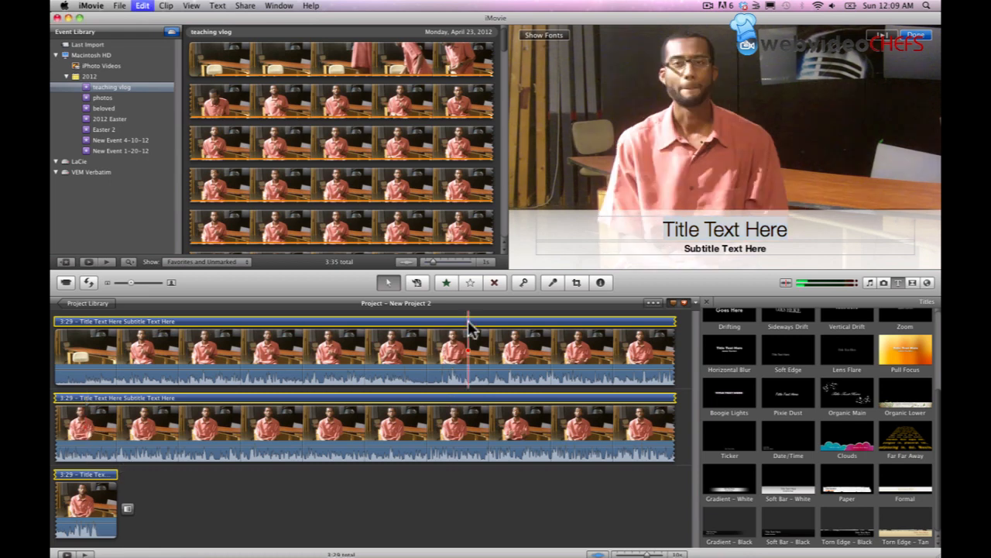
key(Delete)
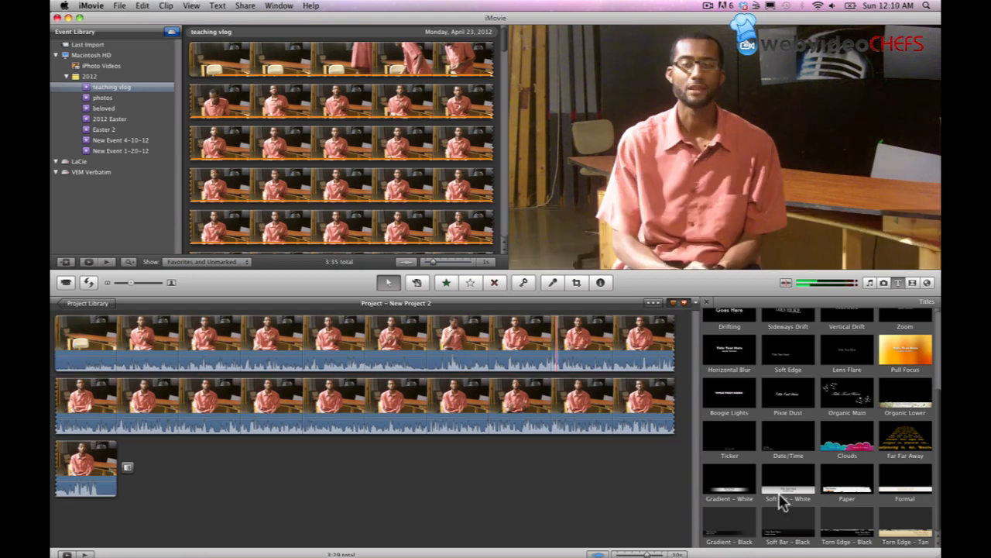
Try placing a Soft Bar - White title at the project's start and stretching it over most of the footage, and delete it.
drag(782, 502, 78, 335)
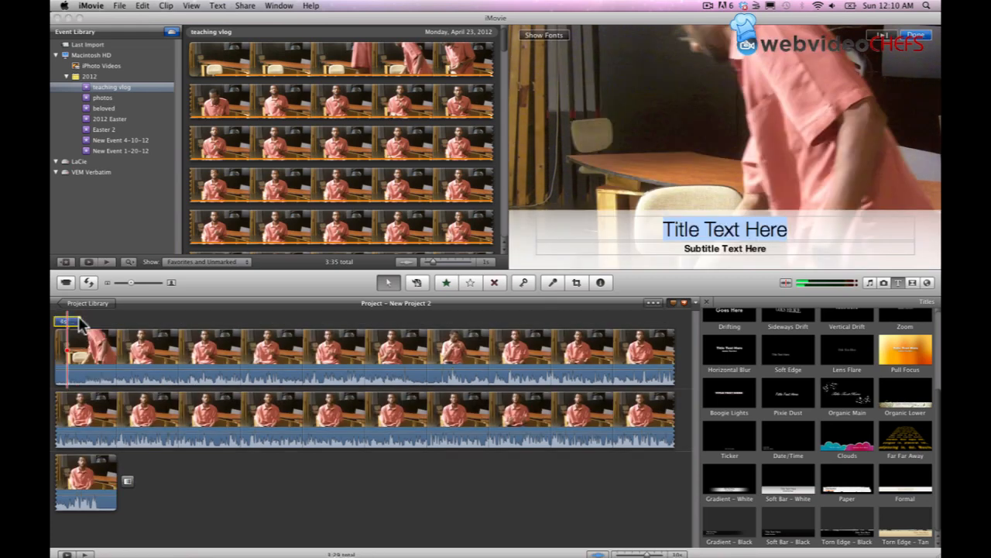
click(82, 324)
drag(83, 324, 471, 425)
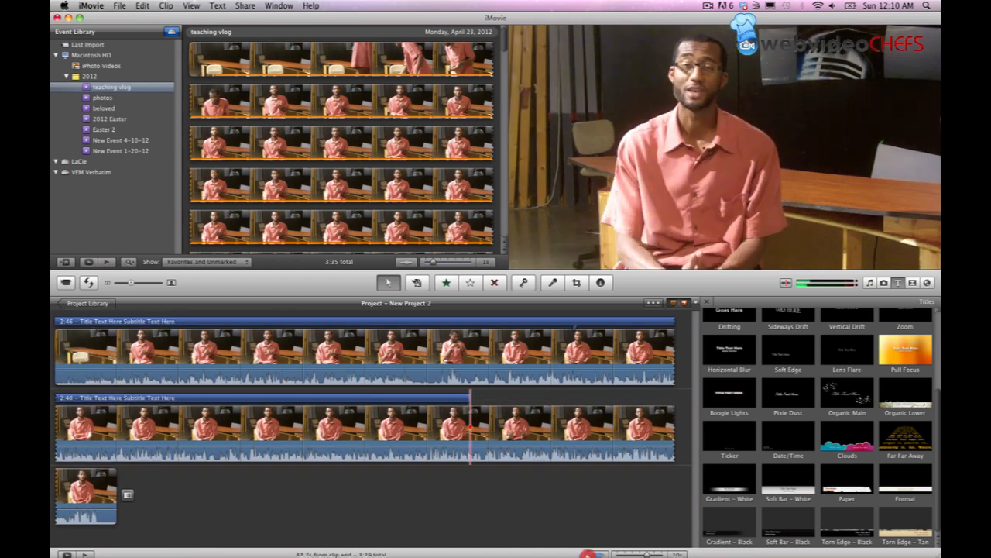
click(631, 467)
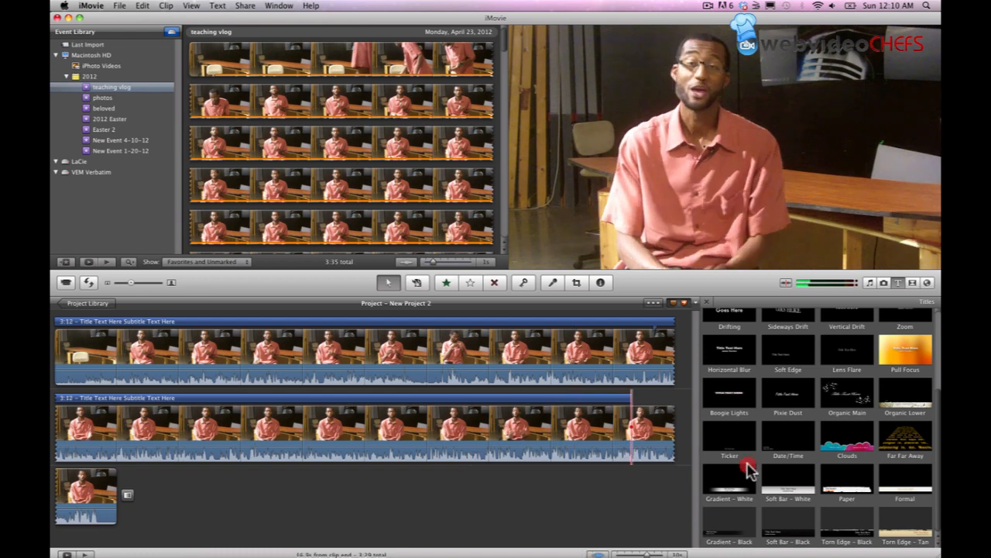
drag(630, 413, 563, 382)
click(561, 322)
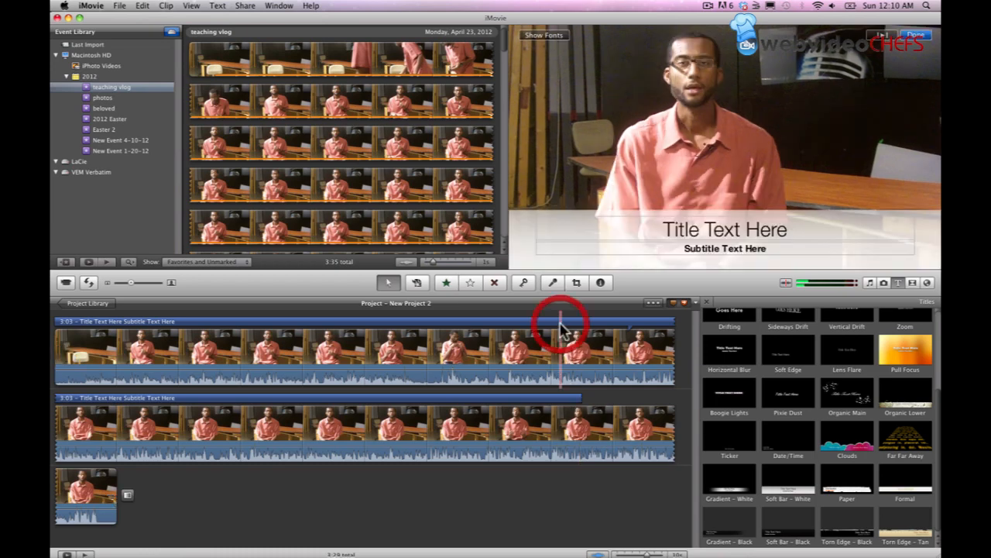
click(561, 323)
key(Delete)
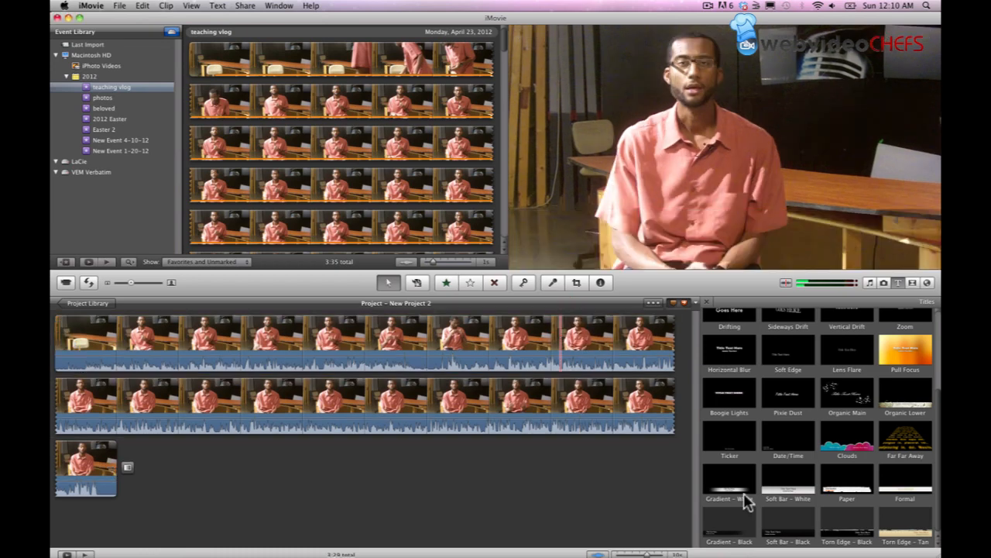
Add the Soft Bar - White title across the whole project and enter the presenter's full name as its main line.
drag(746, 501, 397, 351)
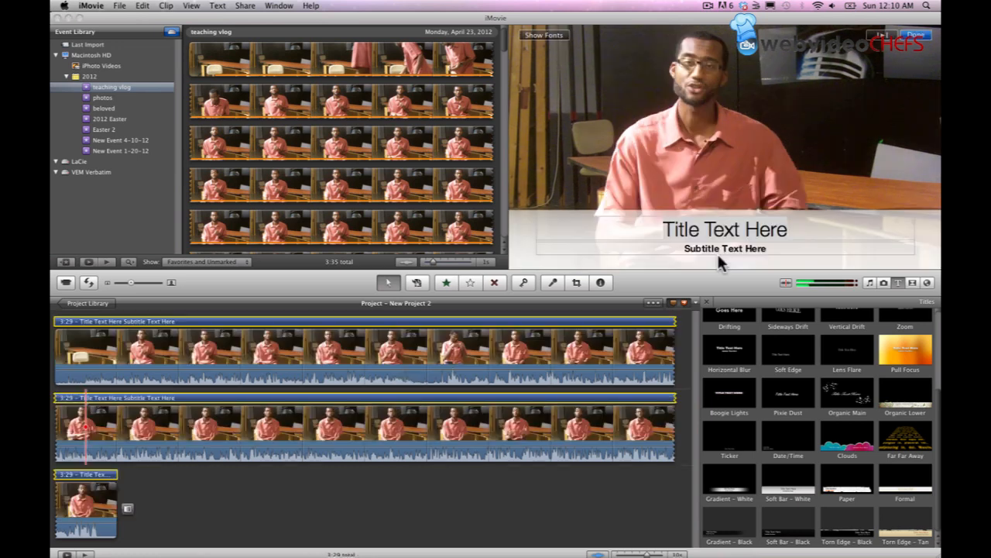
click(787, 229)
key(BackSpace)
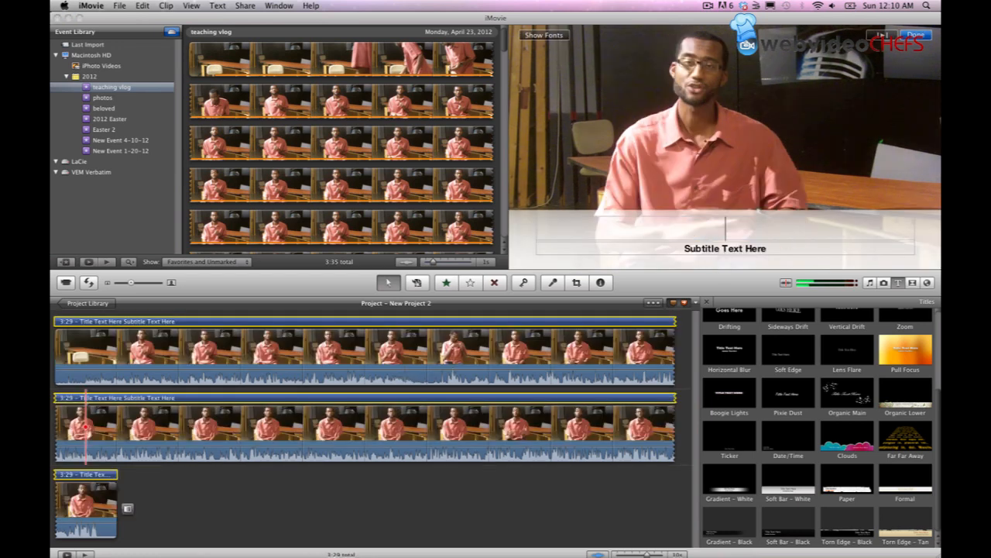
text(Amanm)
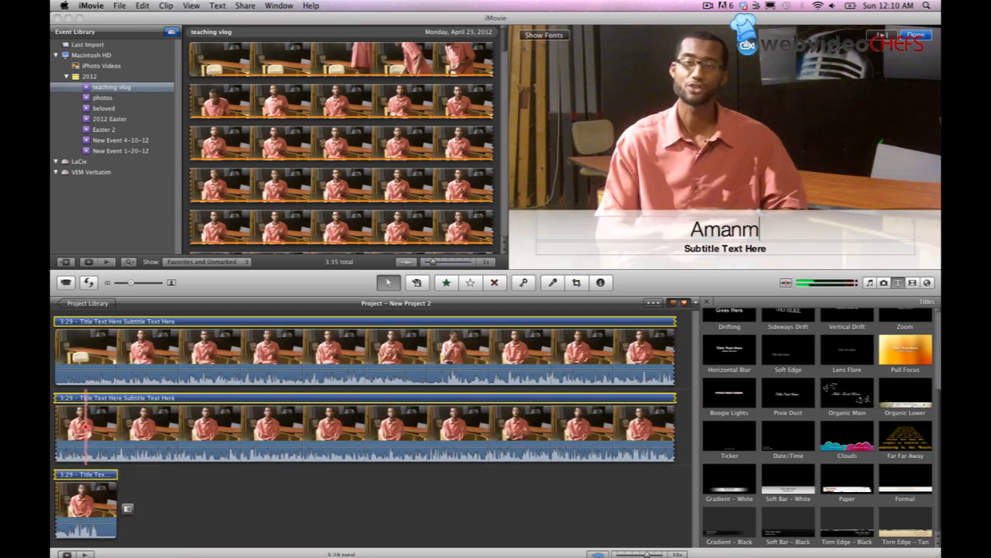
key(BackSpace)
text(i)
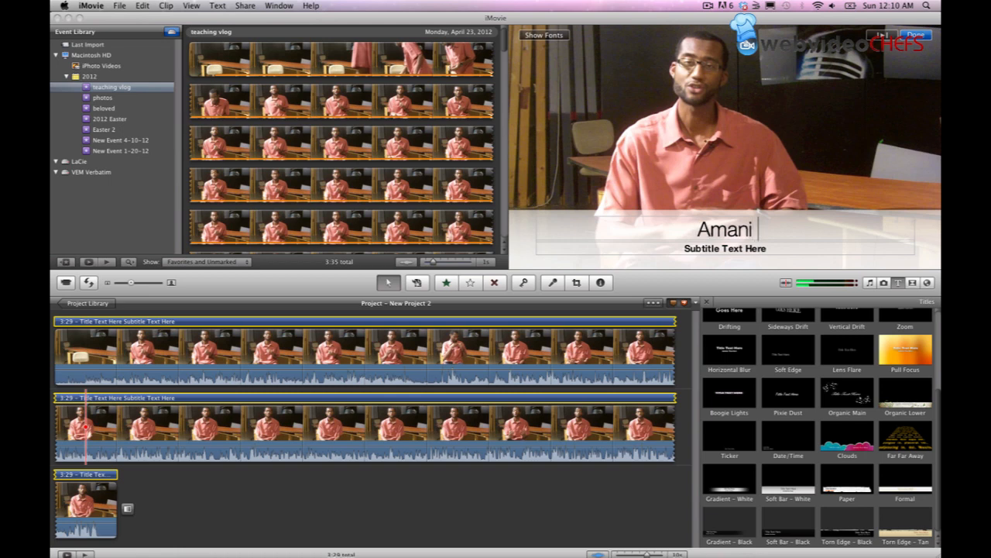
text( Channel)
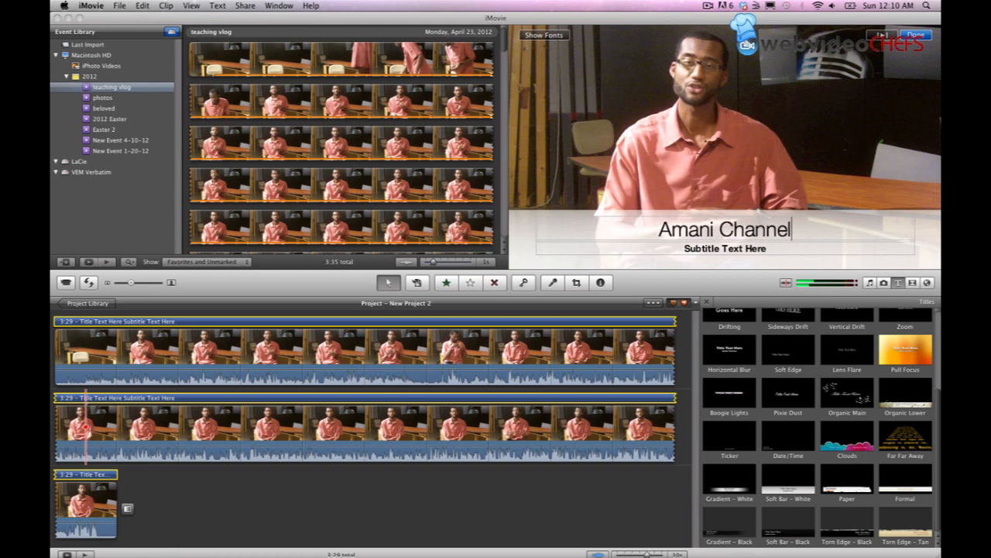
Replace the title's subtitle placeholder with WebVideoChefs.com.
drag(684, 249, 767, 248)
key(BackSpace)
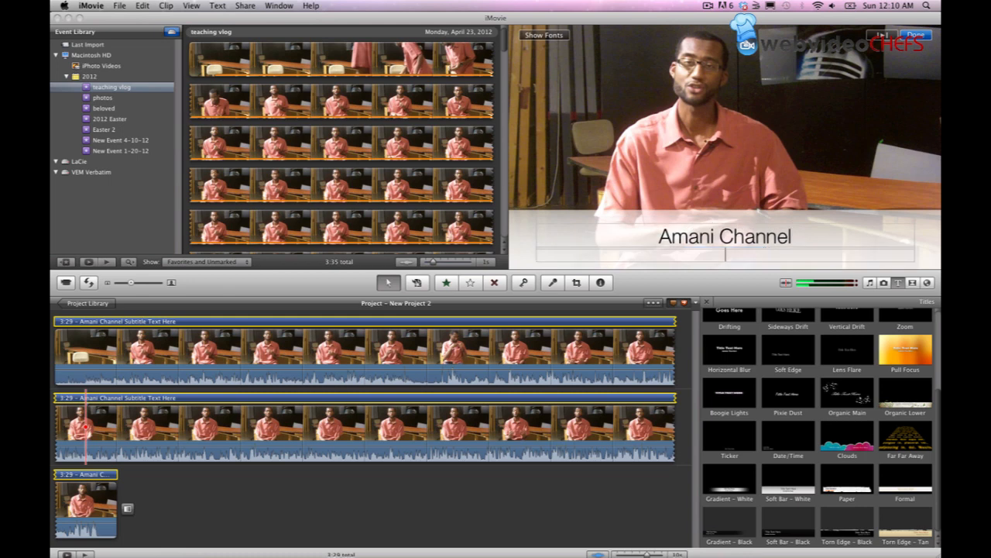
text(WebVid)
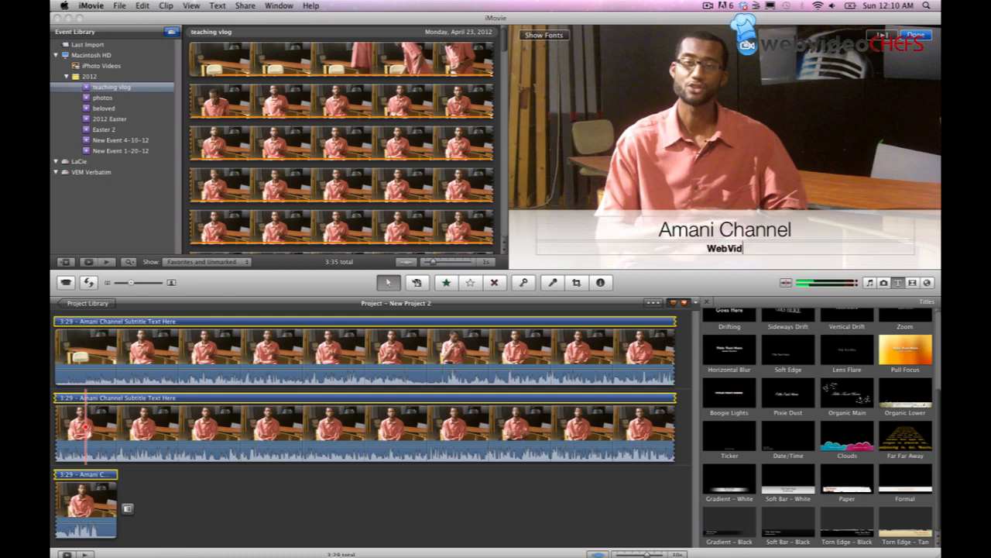
text(eoChefs.com)
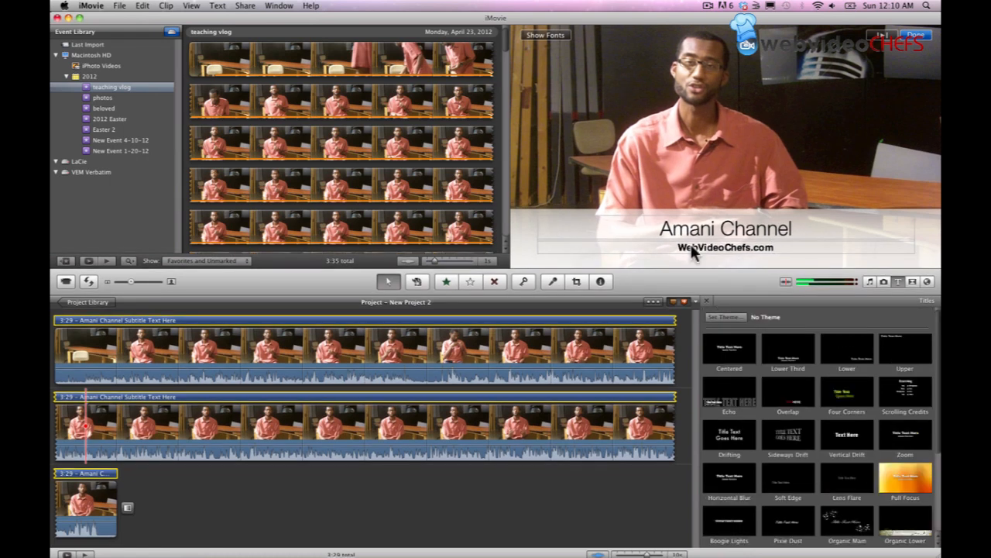
Select the main title line and compare the preset iMovie fonts on it, from Helvetica Neue to Baskerville.
triple_click(789, 238)
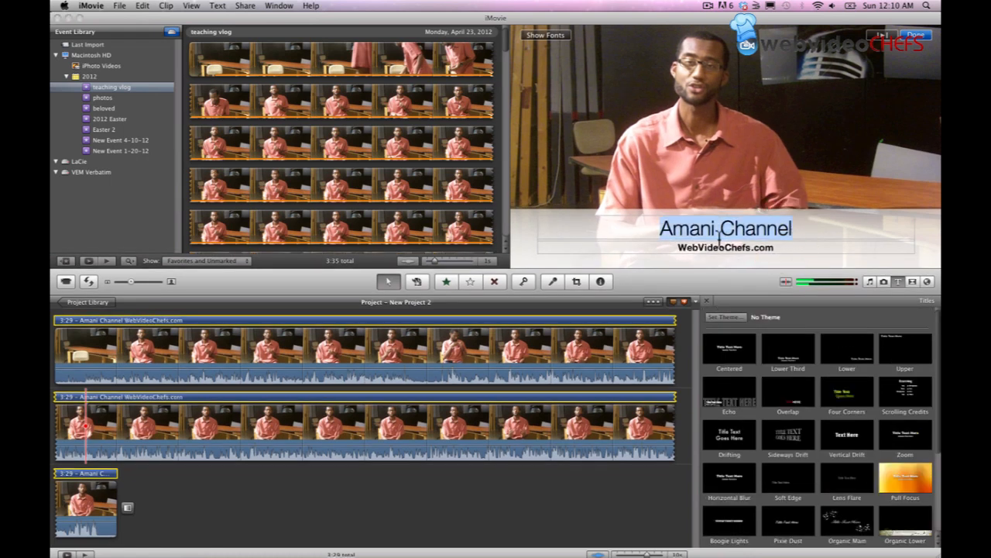
click(544, 37)
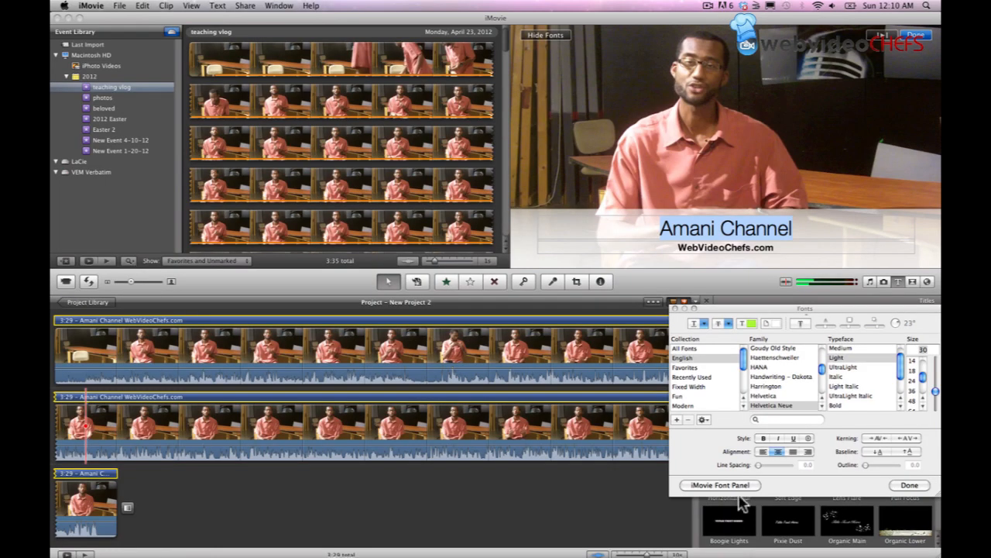
click(735, 486)
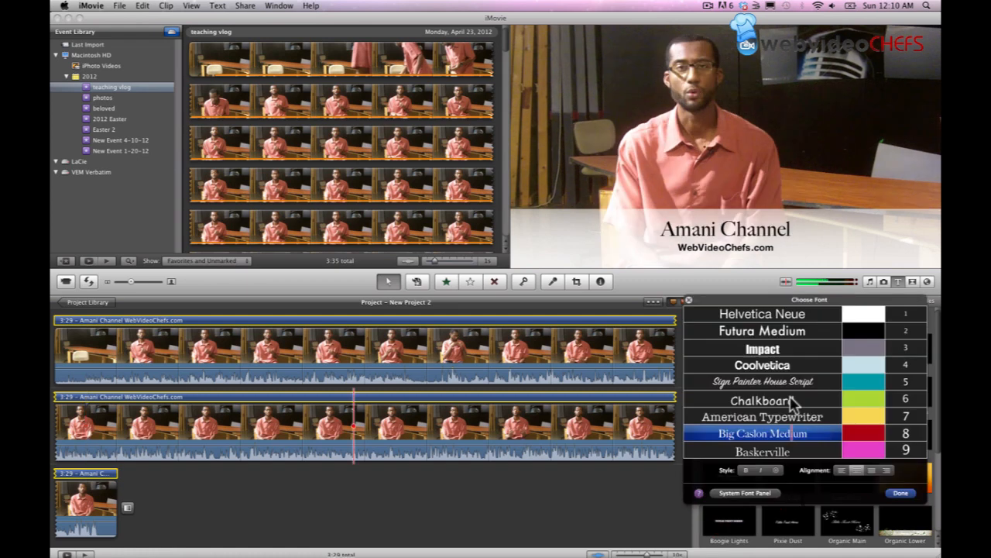
click(769, 331)
click(765, 316)
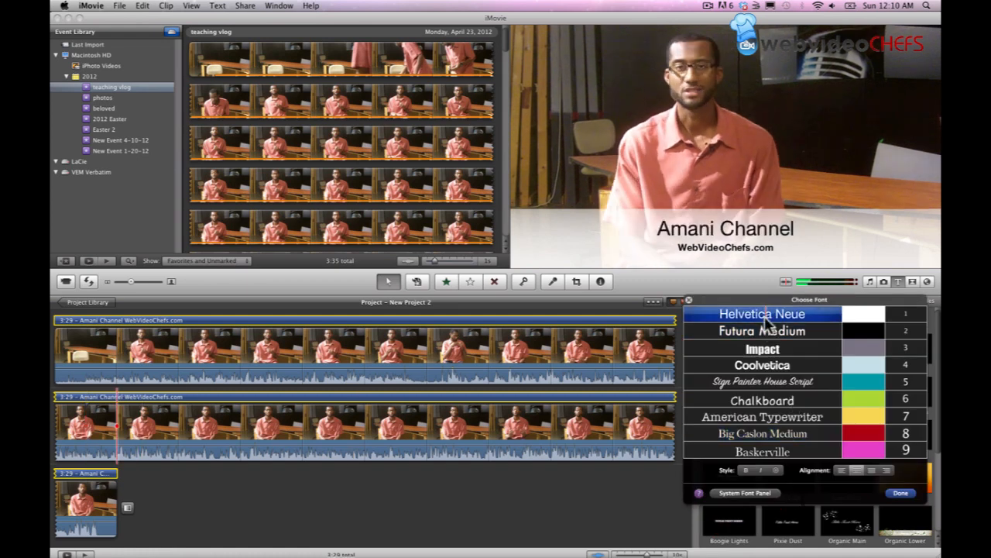
click(770, 331)
click(775, 363)
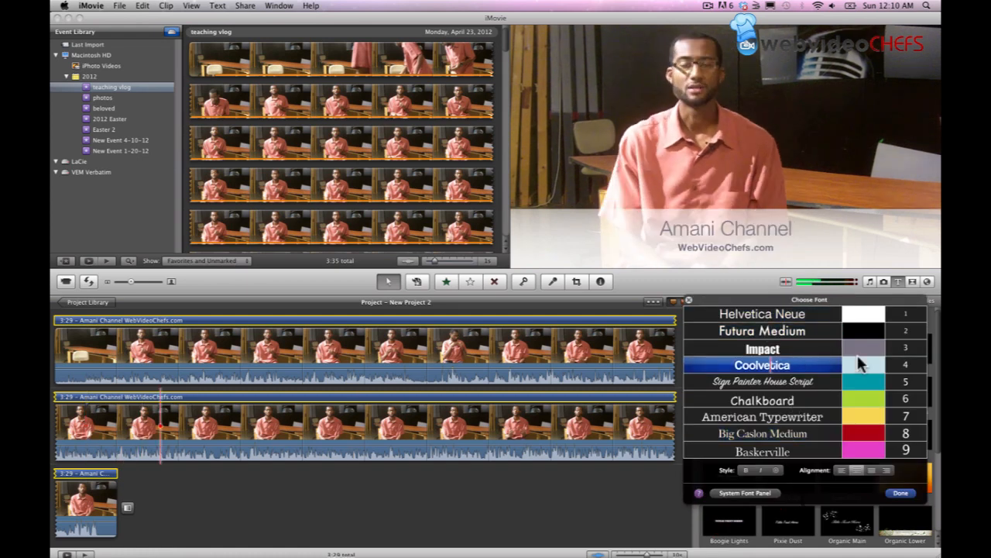
click(773, 404)
click(771, 434)
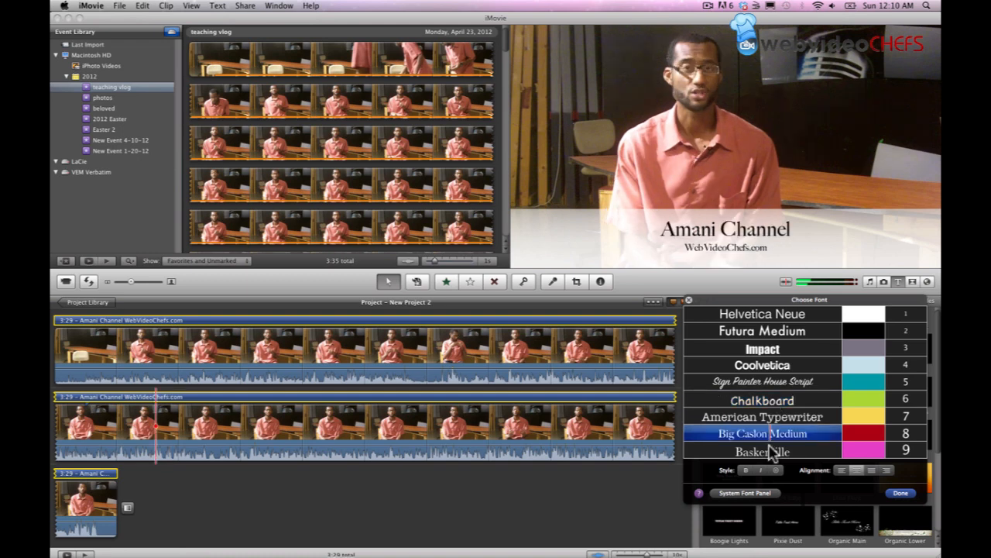
click(772, 451)
click(774, 381)
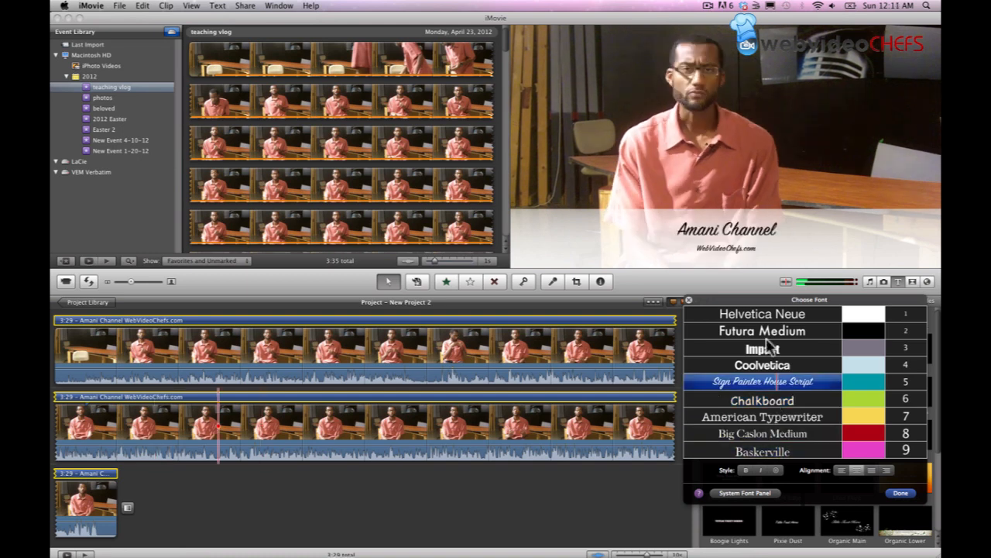
Choose Helvetica Neue for the title text and set its size to preset 9.
click(800, 314)
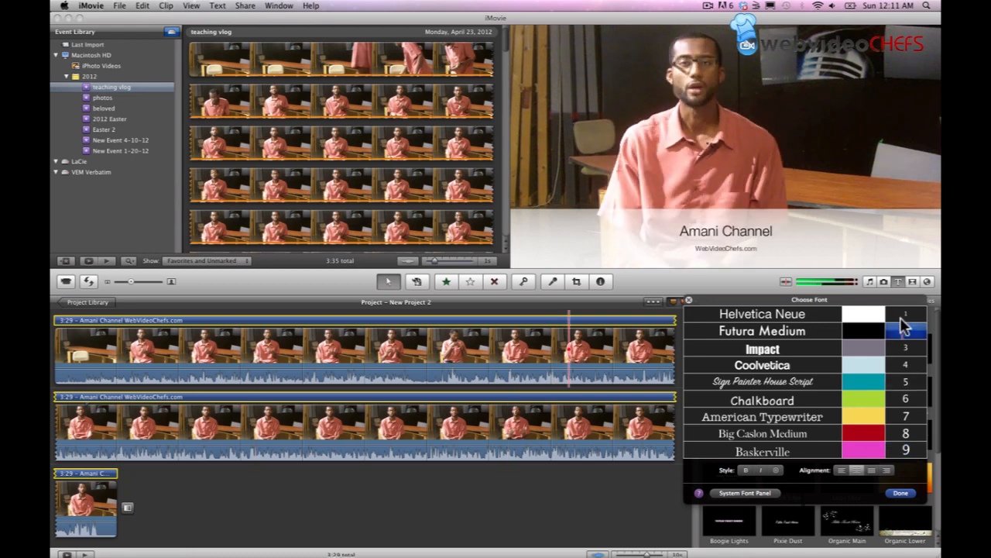
click(911, 452)
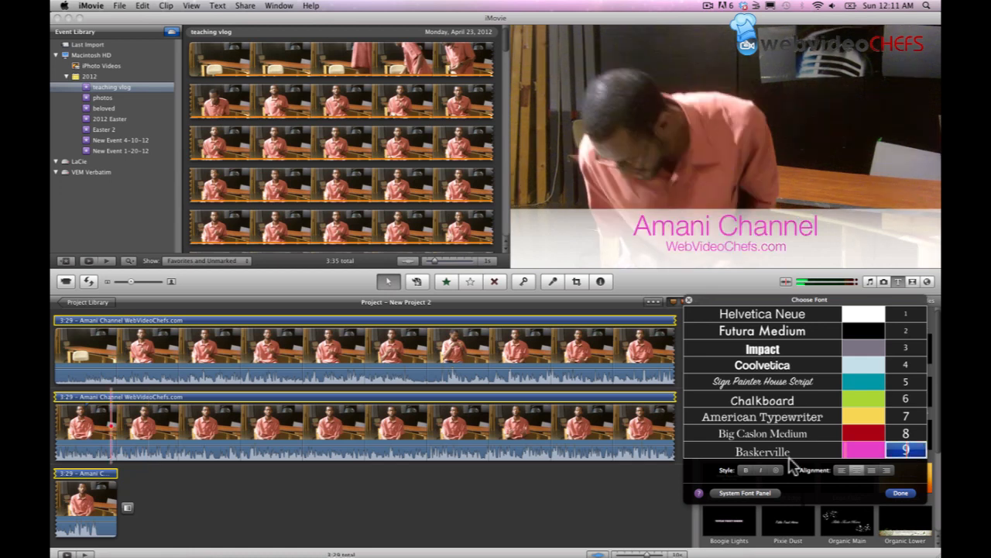
Using the system fonts, set the main title line to Verlag Black Italic.
click(745, 493)
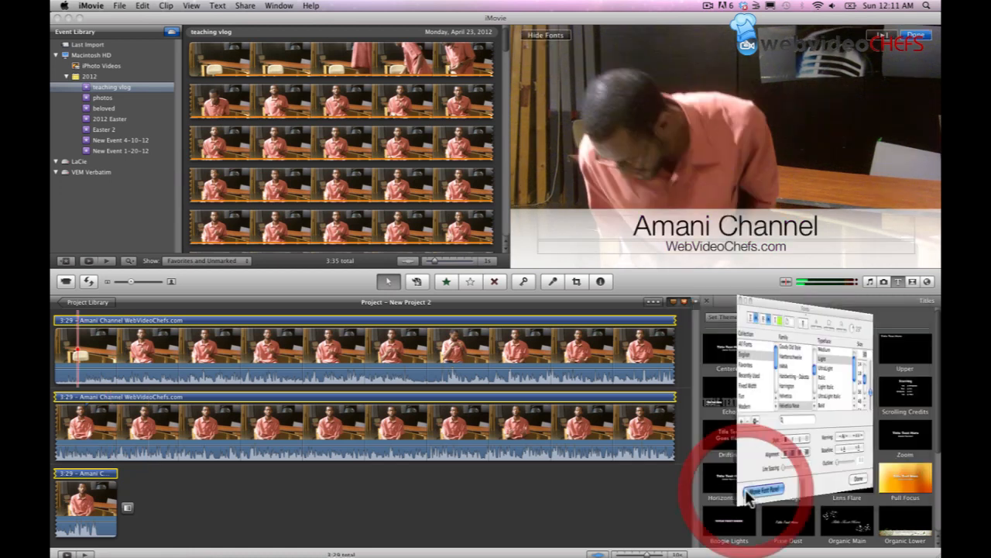
click(800, 232)
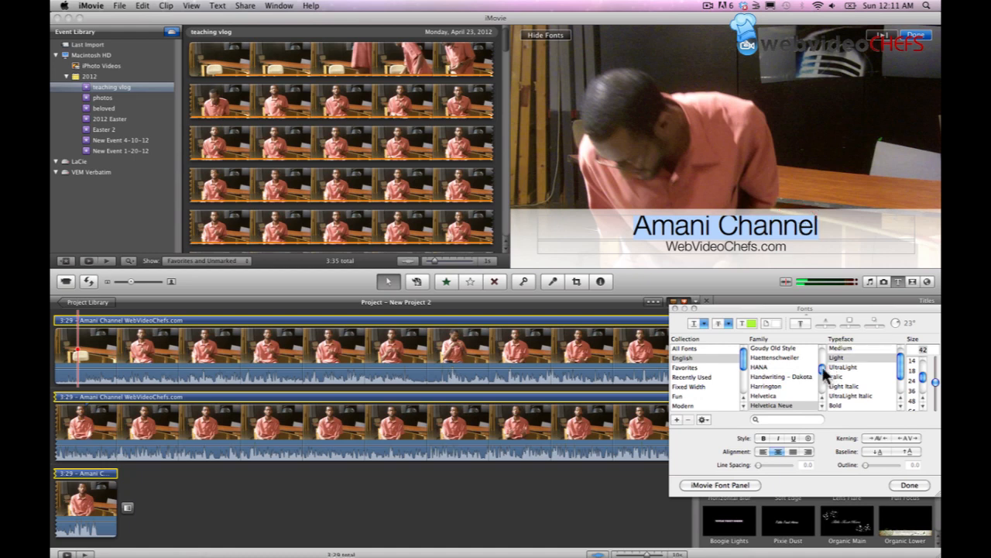
drag(823, 371, 822, 389)
click(780, 386)
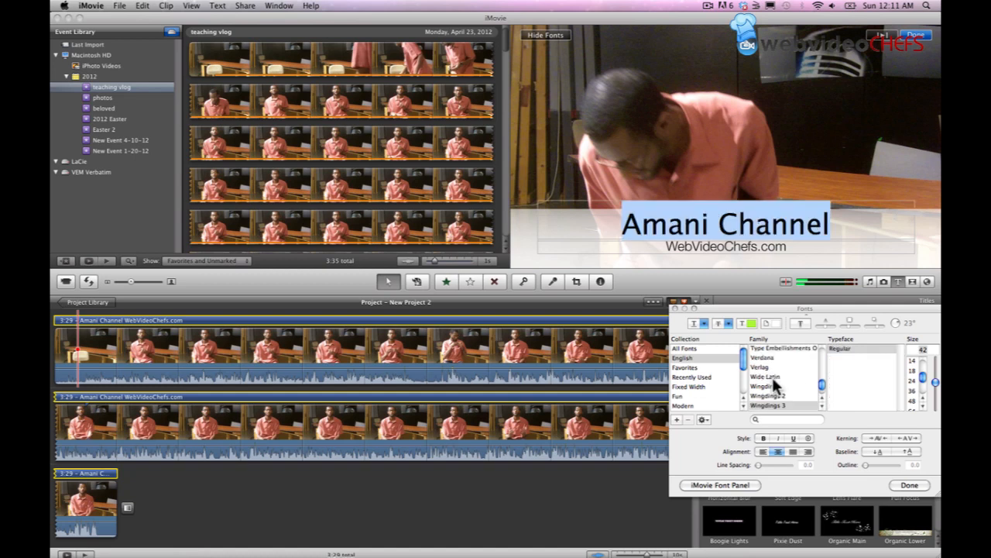
click(768, 376)
click(765, 367)
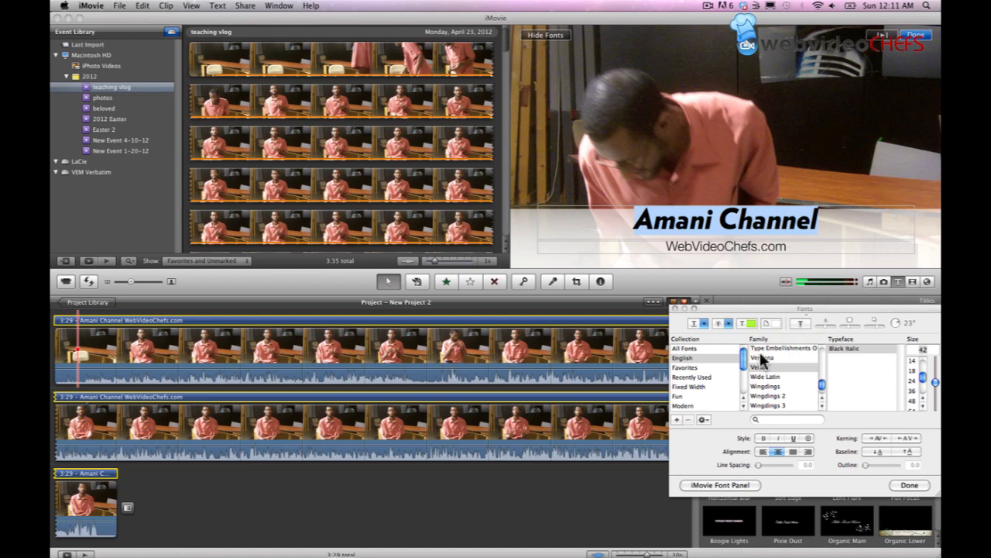
Colour the main title line bright green and the bar behind the title teal blue.
click(751, 325)
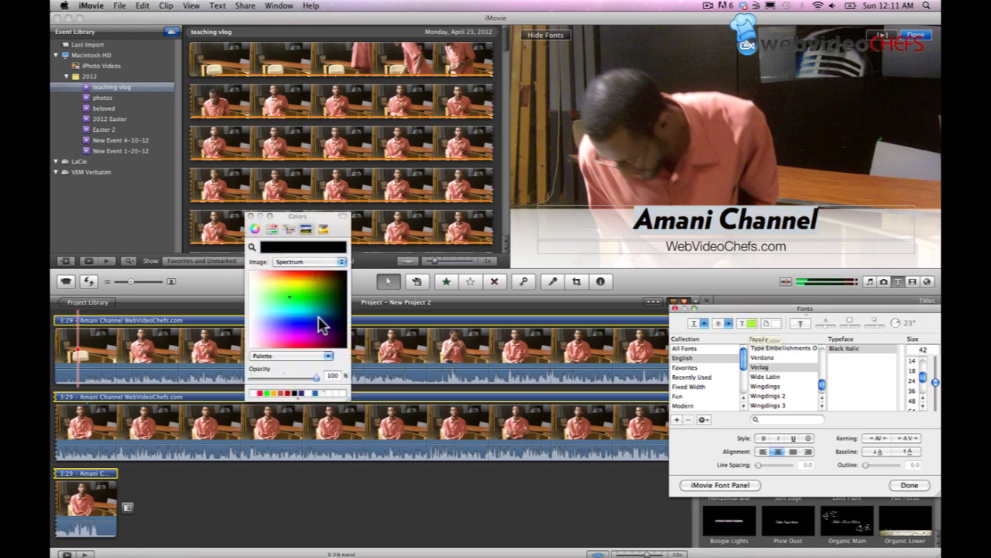
mouse_move(288, 293)
mouse_down()
mouse_move(310, 350)
mouse_move(289, 286)
mouse_move(307, 349)
mouse_move(295, 297)
mouse_up()
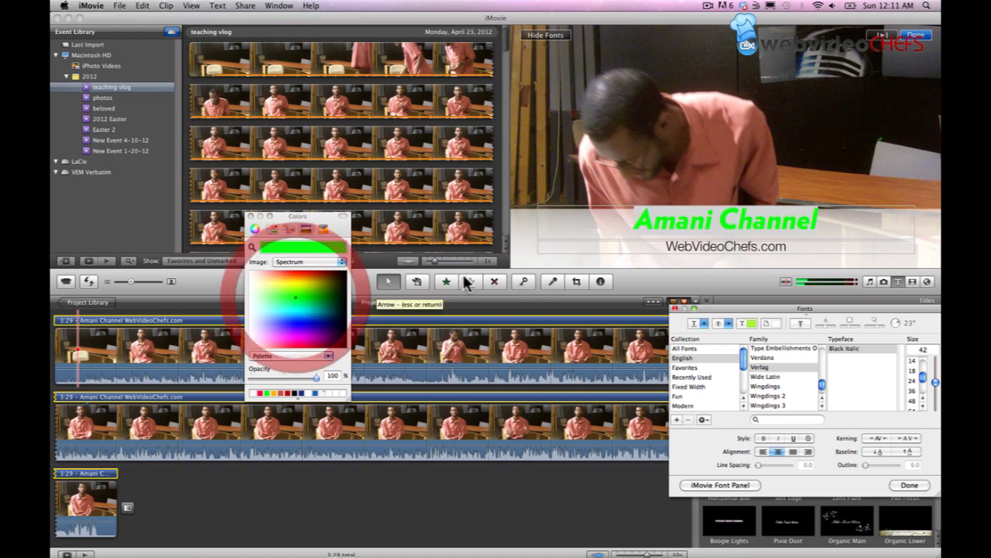
click(527, 242)
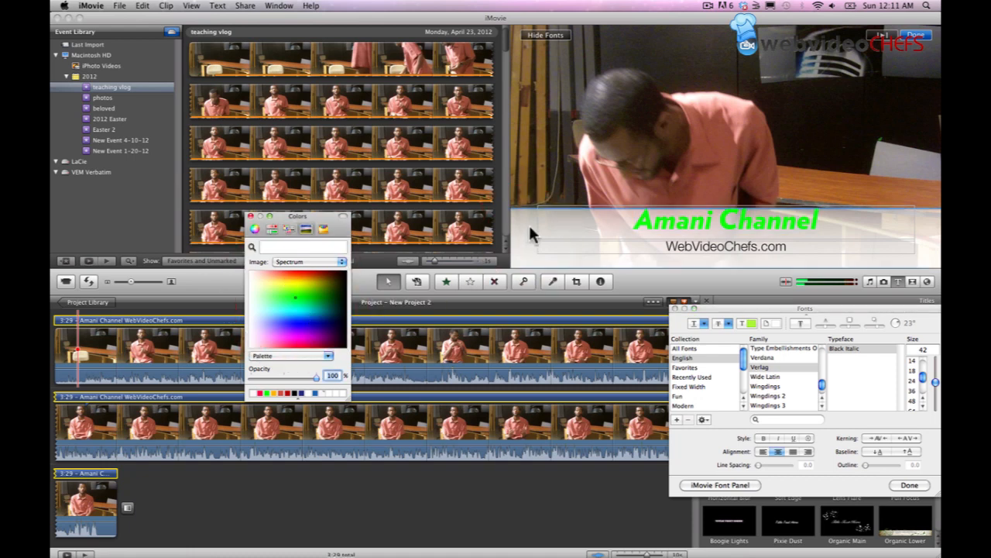
click(295, 317)
mouse_move(296, 317)
mouse_down()
mouse_move(299, 333)
mouse_move(320, 334)
mouse_move(309, 291)
mouse_move(309, 330)
mouse_move(302, 316)
mouse_move(310, 320)
mouse_up()
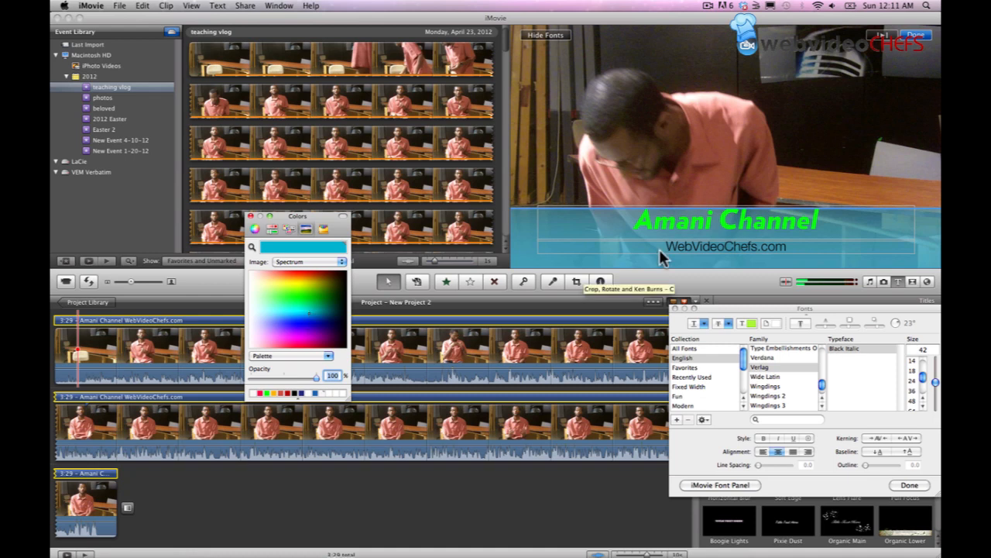
Set the website line of the title to Arial Bold.
click(784, 250)
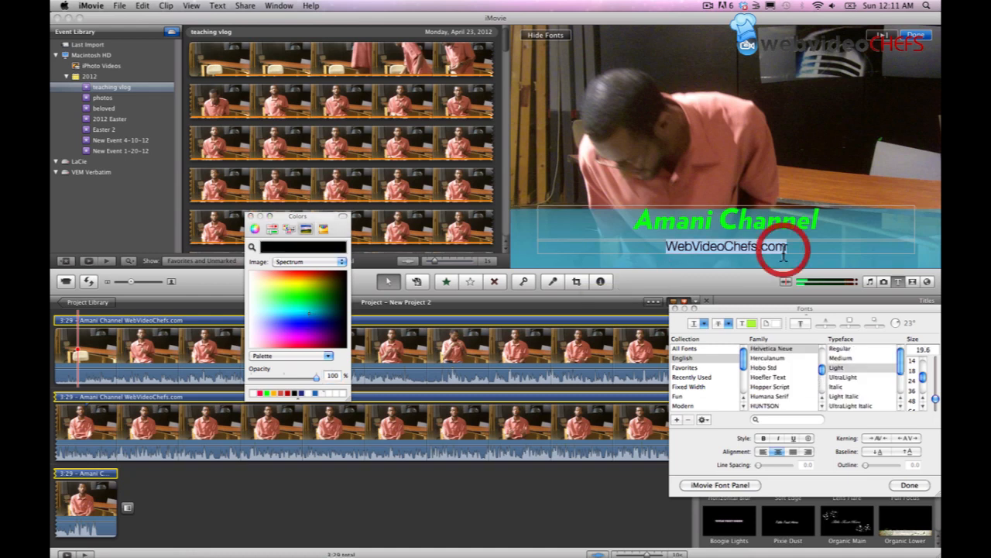
click(822, 370)
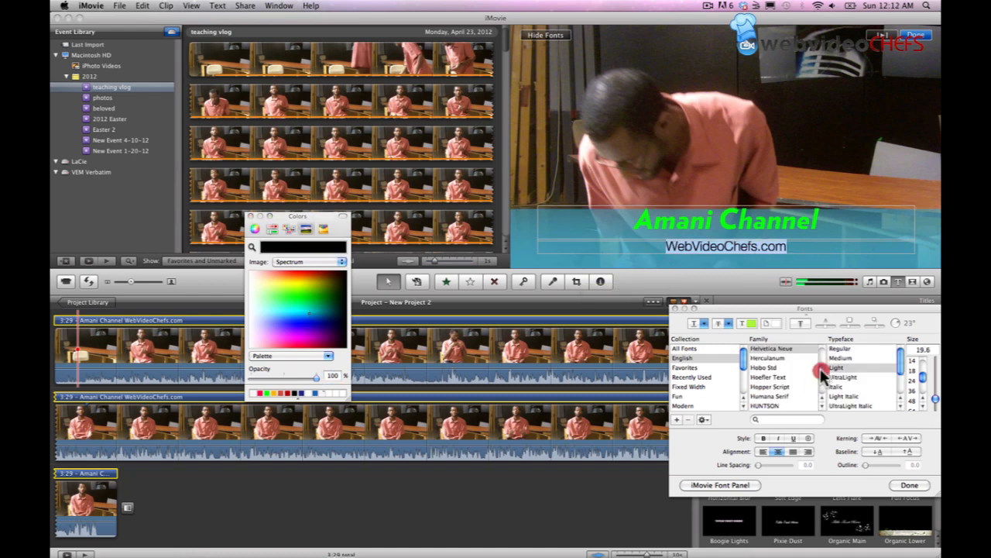
scroll(774, 383, up, 10)
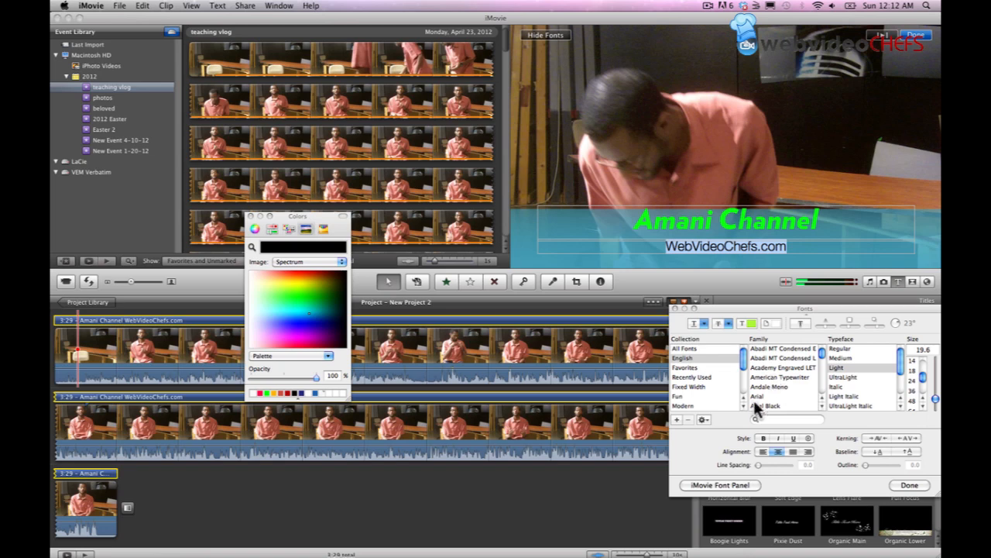
click(757, 396)
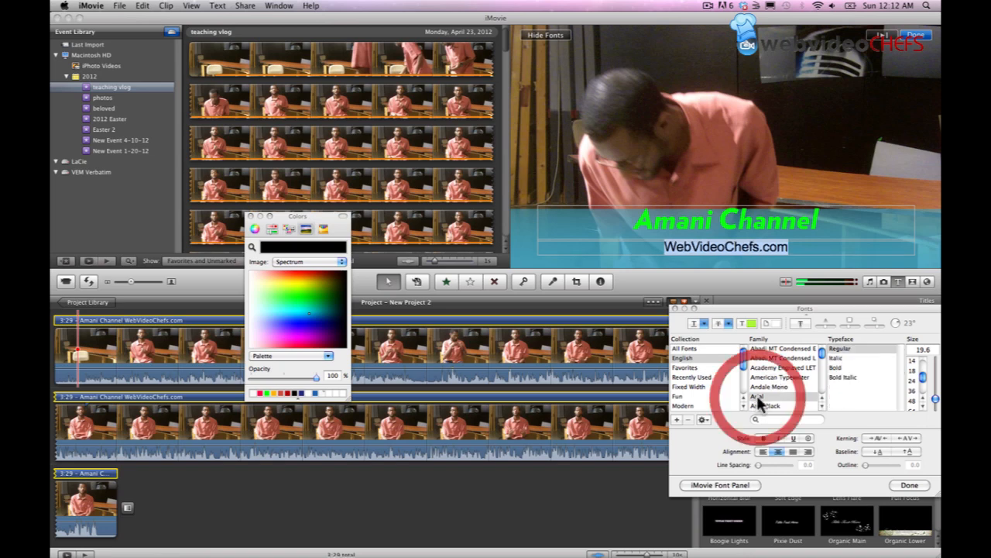
click(841, 367)
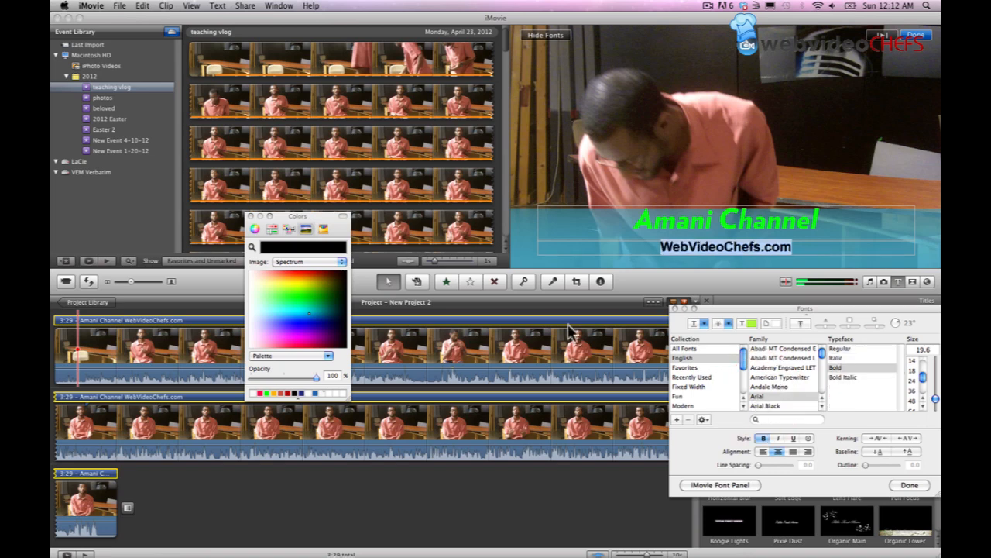
Colour the website line white and close the font settings.
click(282, 304)
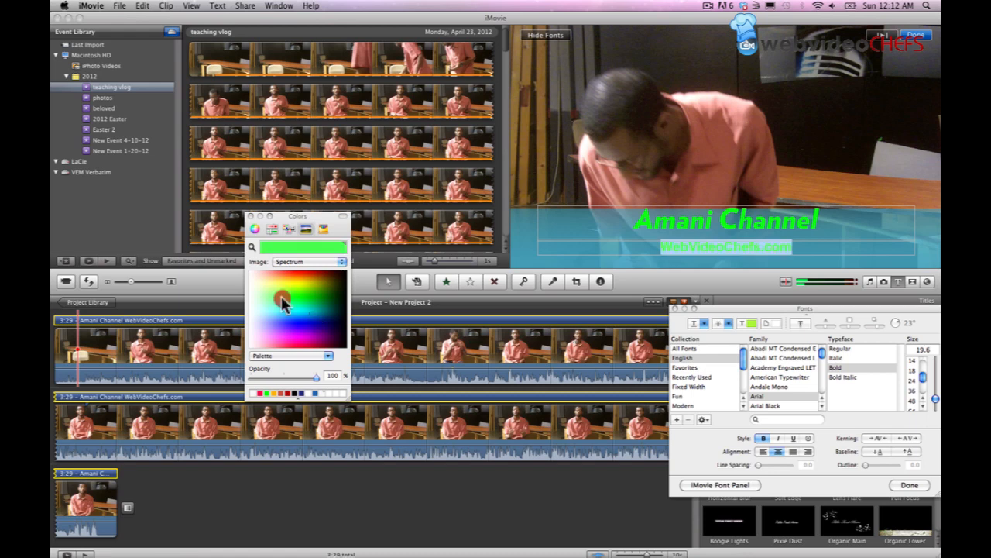
drag(283, 303, 246, 299)
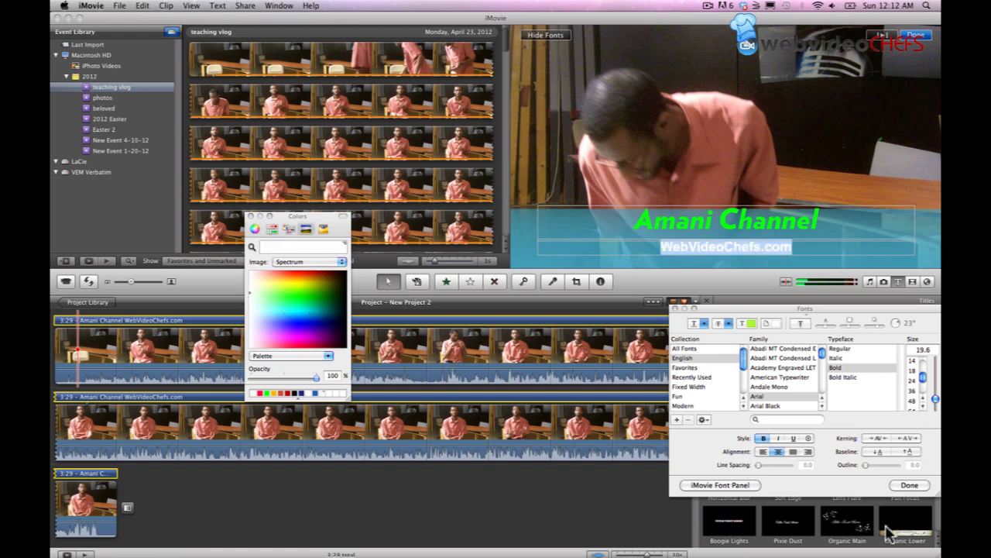
click(905, 486)
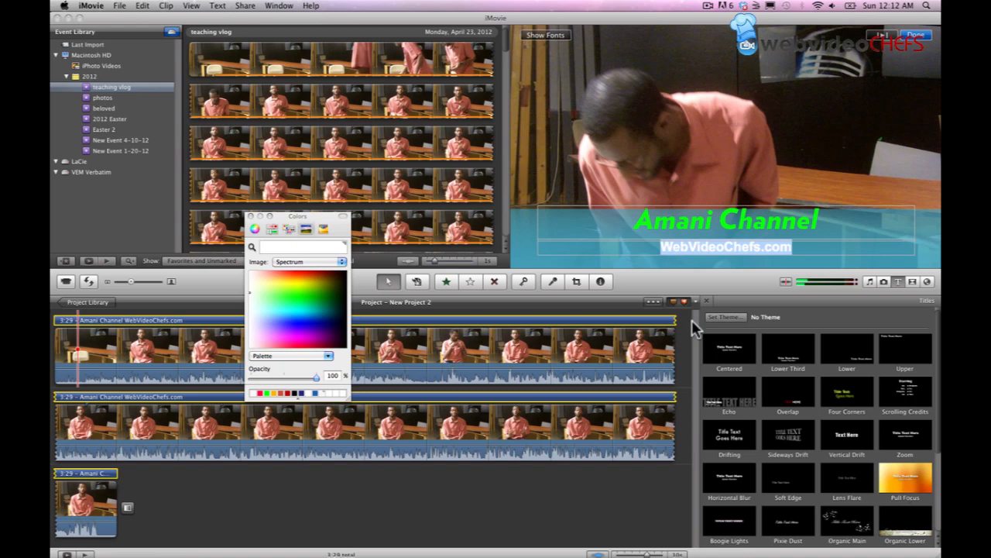
Reopen the system font settings for the main title line, then move the Fonts window clear and enlarge it slightly.
triple_click(708, 215)
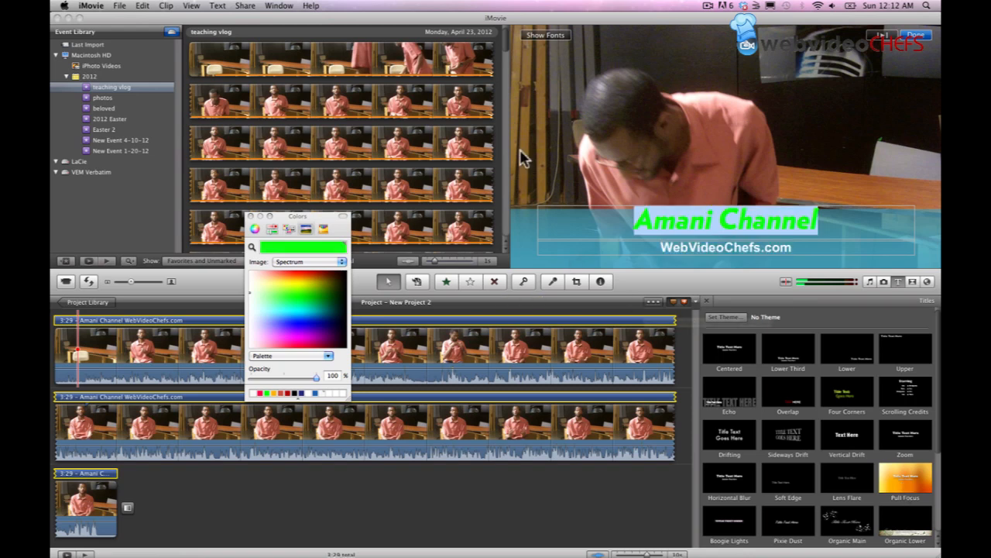
click(545, 36)
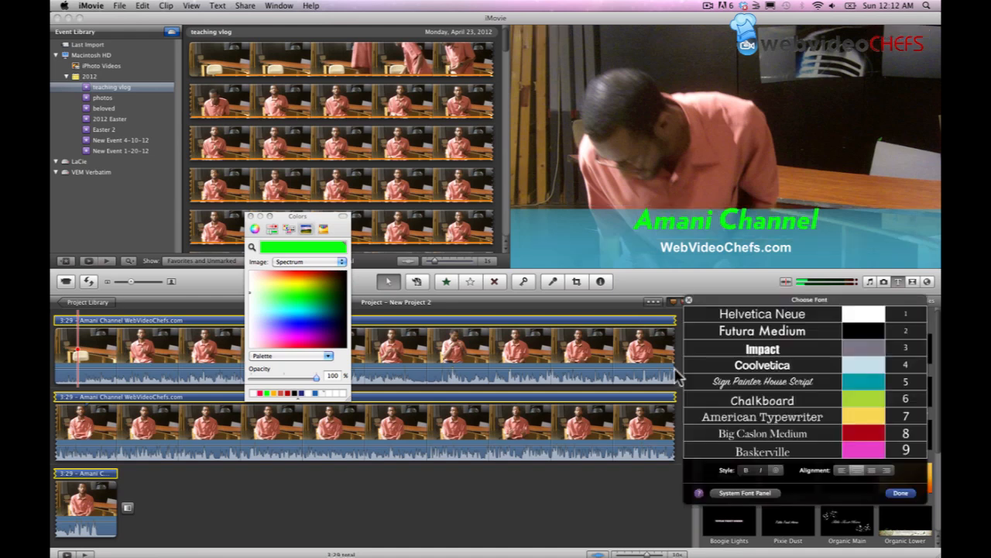
click(732, 495)
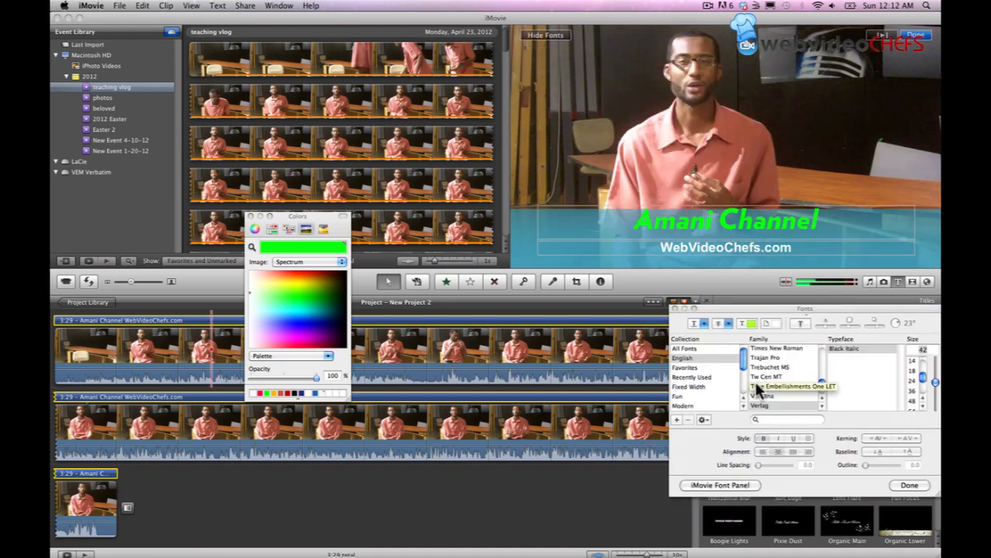
click(779, 230)
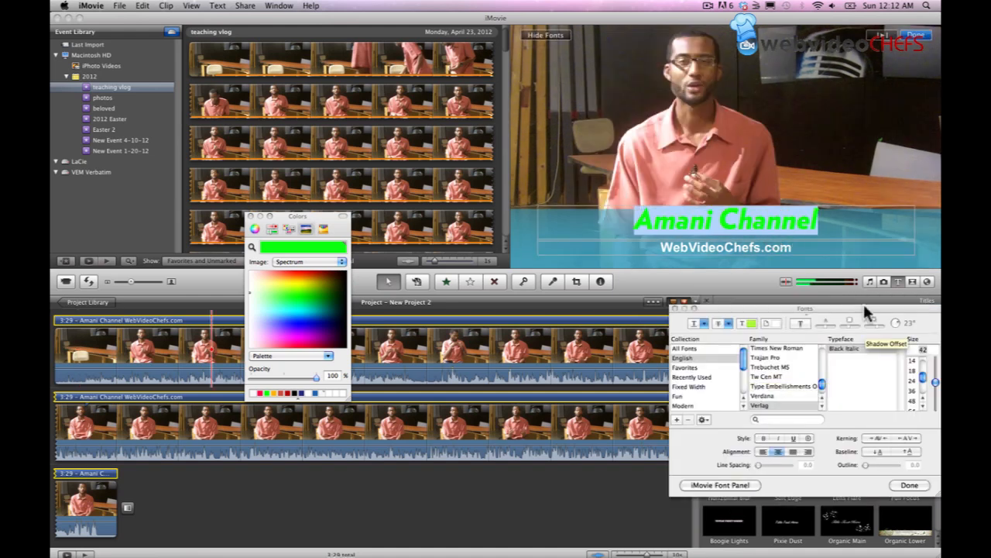
drag(864, 303, 736, 293)
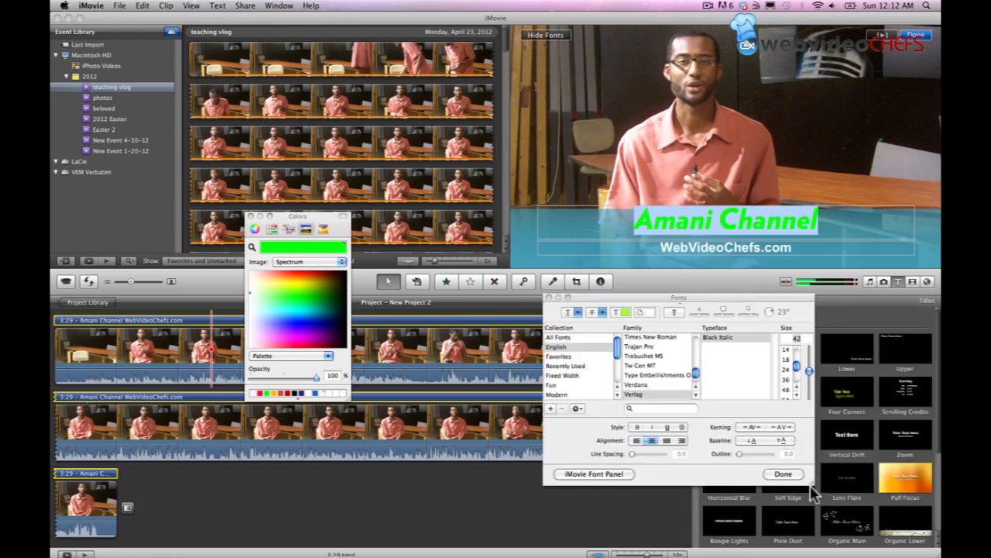
mouse_move(813, 492)
mouse_down()
mouse_move(700, 480)
mouse_move(776, 510)
mouse_move(833, 499)
mouse_up()
Turn on a text shadow for the main title line and adjust the shadow's opacity.
click(683, 309)
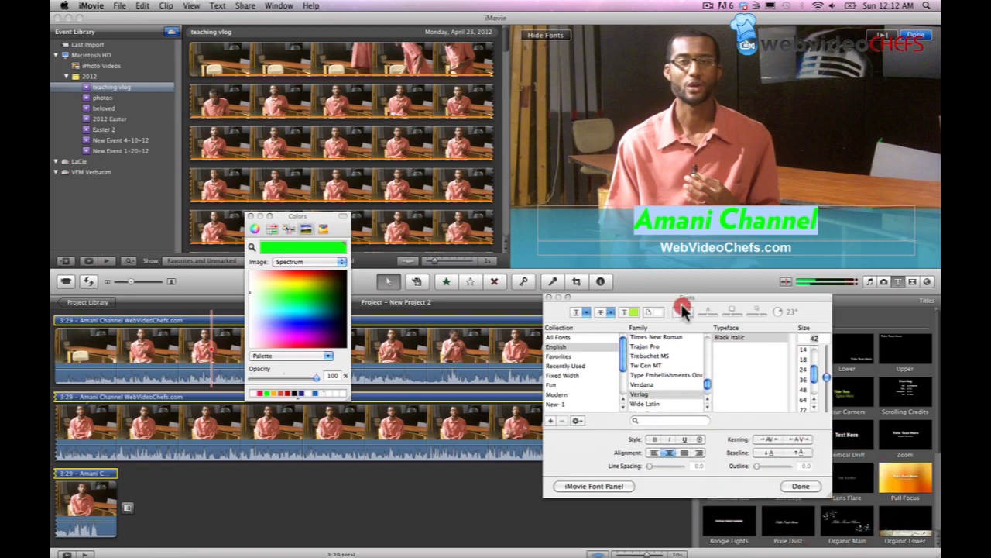
click(683, 309)
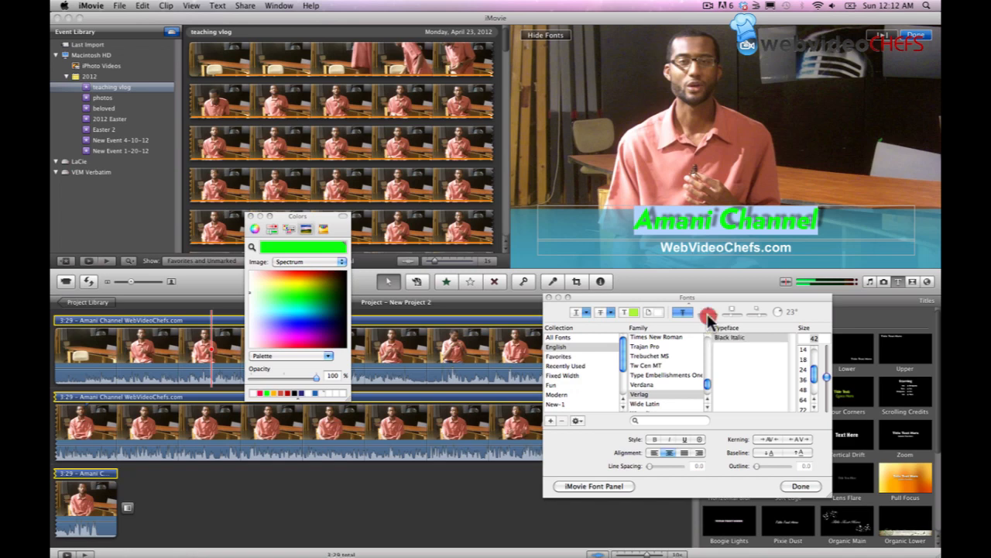
drag(707, 320, 742, 317)
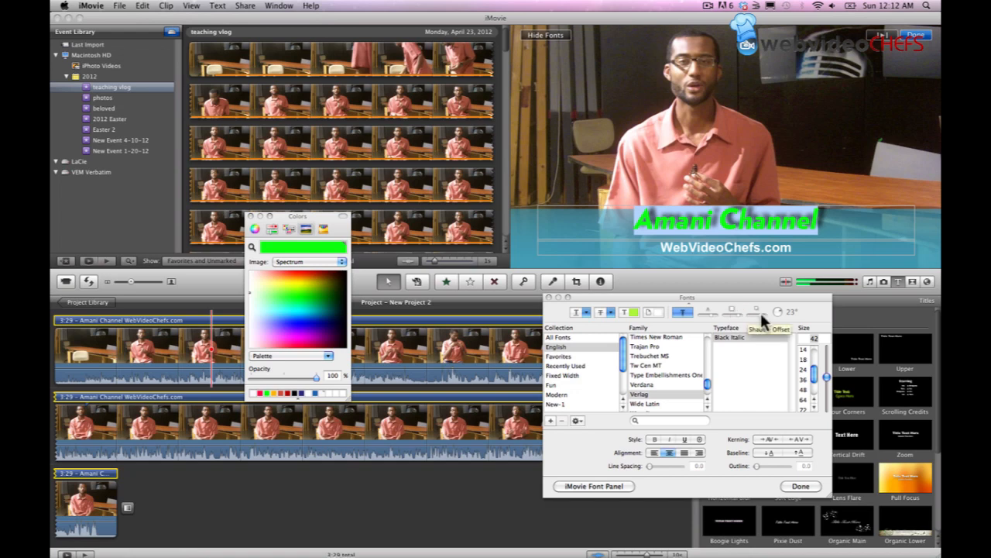
Adjust the offset of the main title's shadow and set its angle to 204°.
mouse_move(761, 315)
mouse_down()
mouse_move(745, 315)
mouse_move(767, 322)
mouse_move(757, 318)
mouse_move(770, 305)
mouse_up()
click(779, 319)
drag(771, 308, 753, 329)
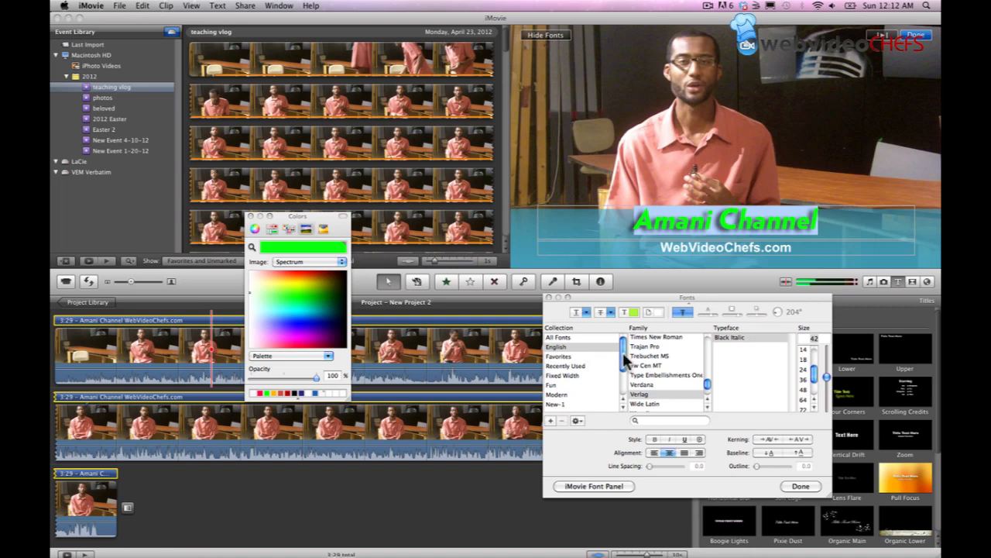
mouse_move(625, 360)
mouse_down()
mouse_move(624, 373)
mouse_move(621, 353)
mouse_up()
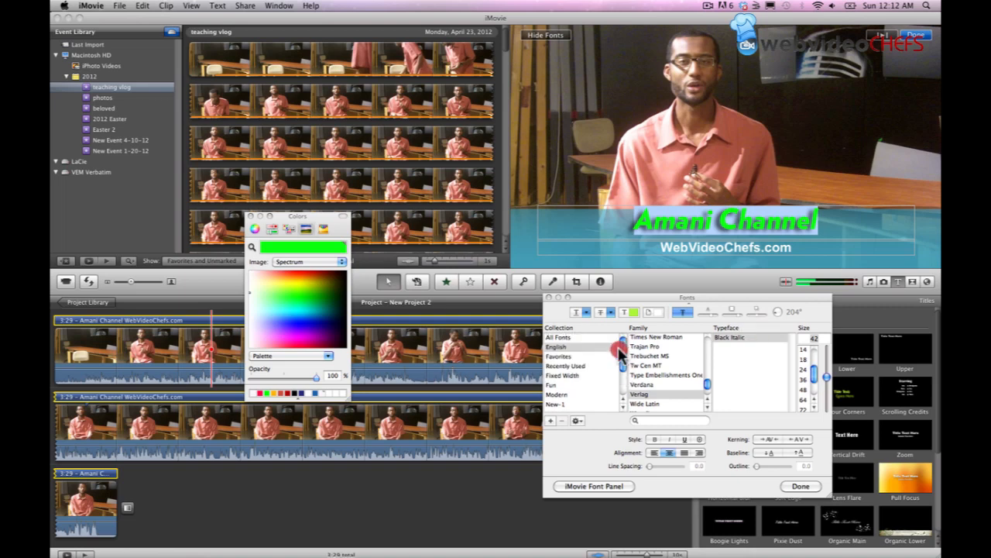